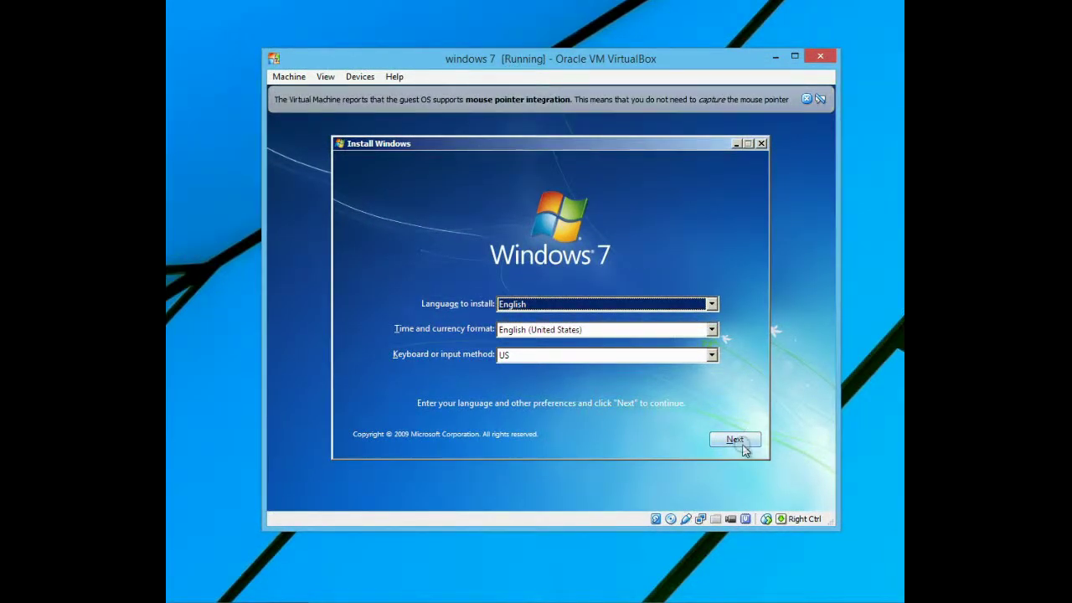
# Set the time and currency format to English (United Kingdom) and start the Windows 7 installation
pyautogui.click(711, 329)
pyautogui.scroll(1, 667, 360)
pyautogui.click(643, 367)
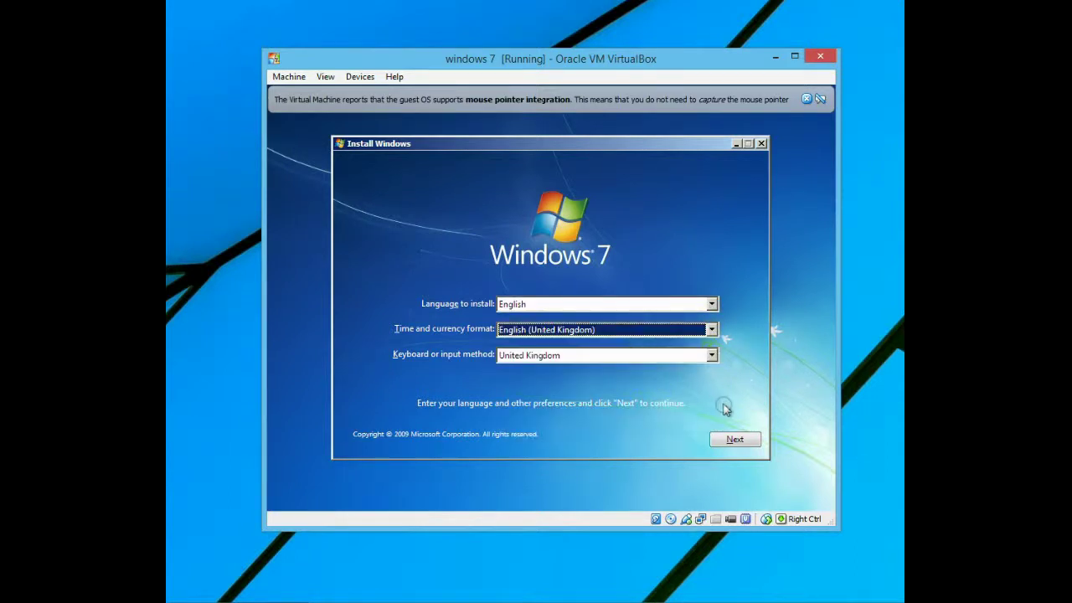
pyautogui.click(740, 444)
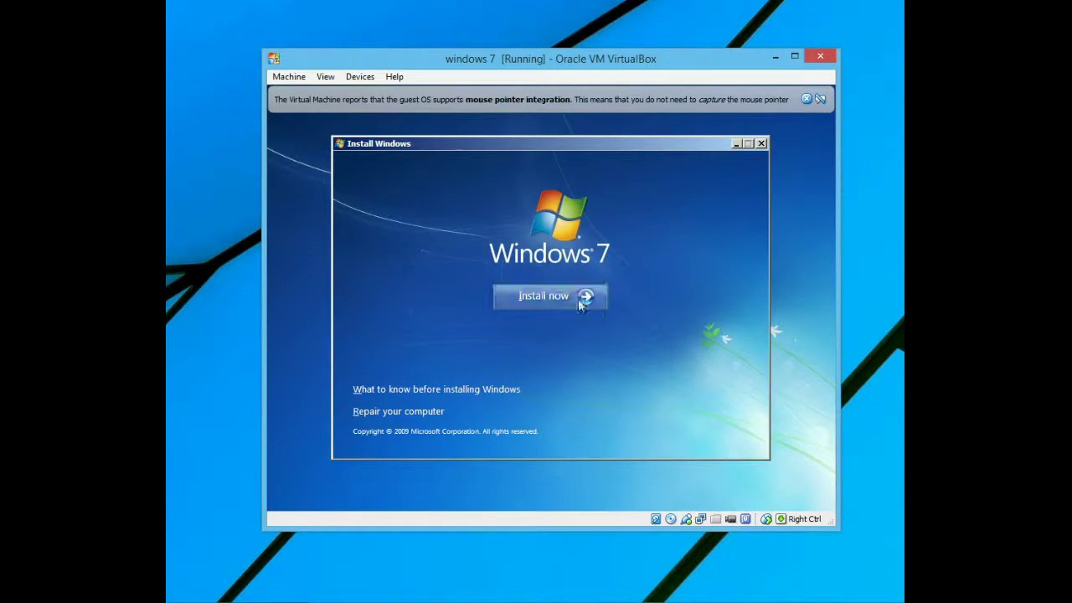
pyautogui.click(579, 303)
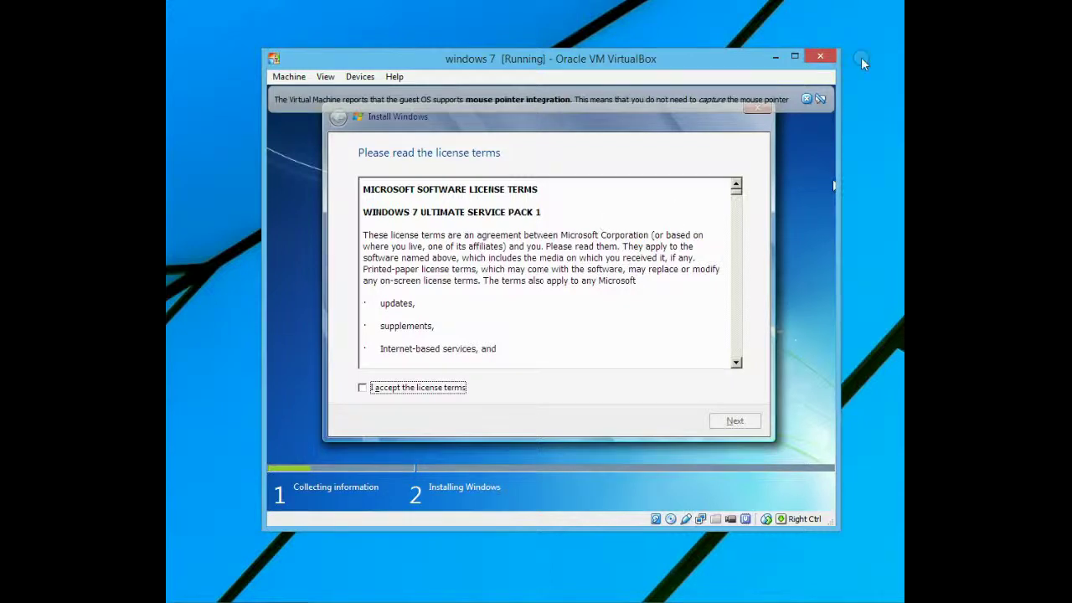
# Accept the Windows 7 license terms and choose the Custom (advanced) installation type
pyautogui.click(806, 99)
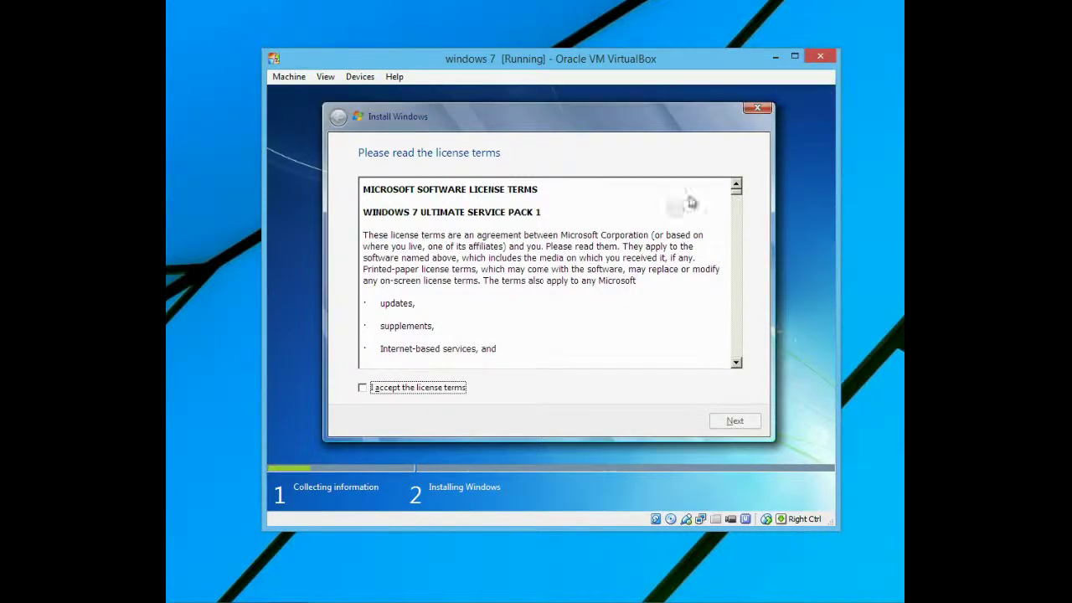
pyautogui.click(407, 388)
pyautogui.click(720, 425)
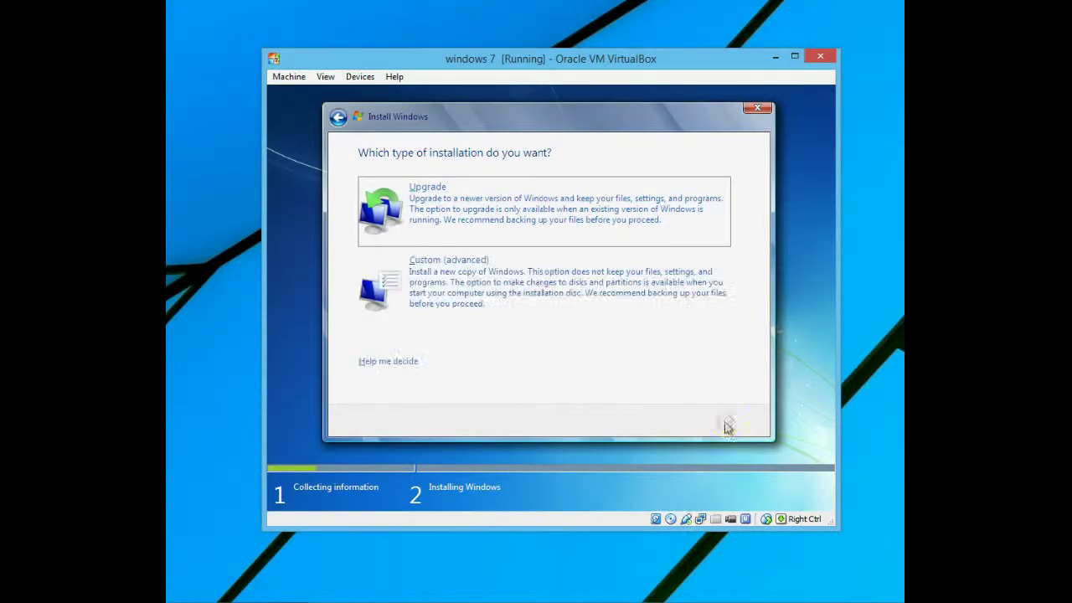
pyautogui.click(574, 296)
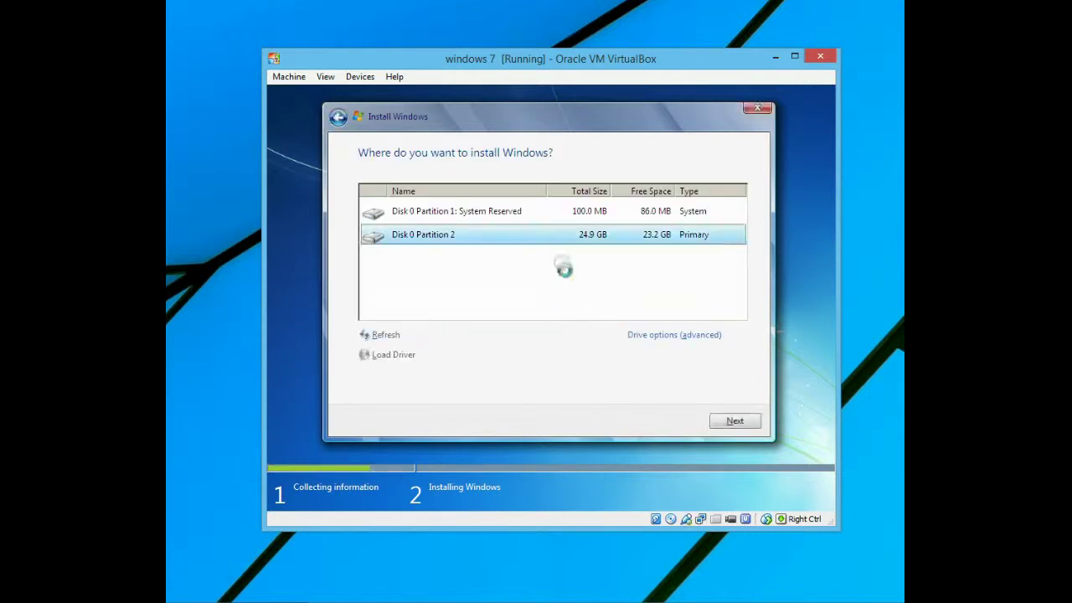
# Delete the System Reserved partition from Disk 0 using the advanced drive options
pyautogui.click(570, 216)
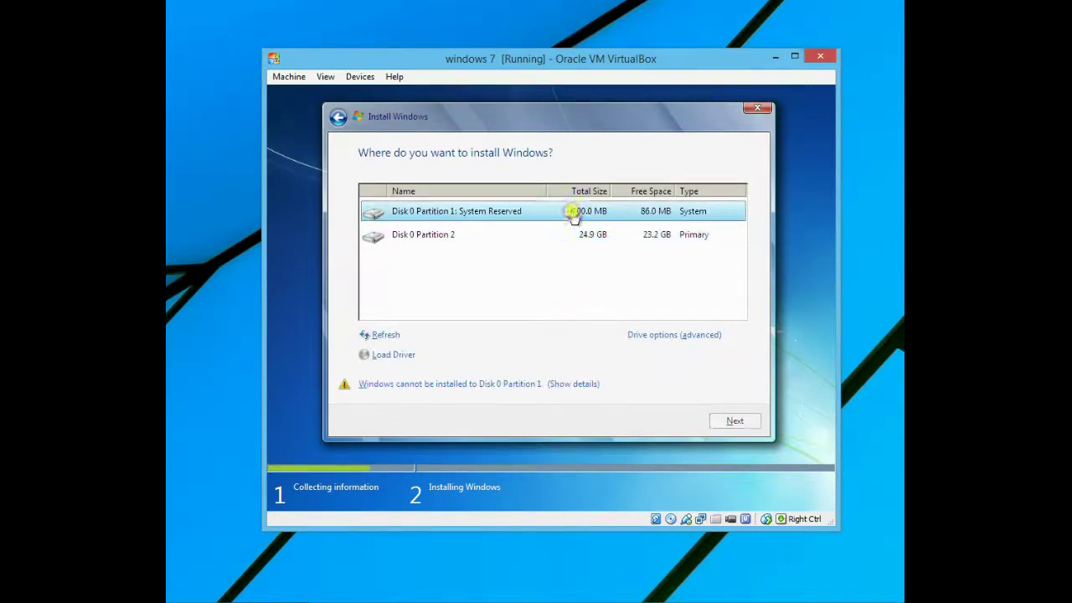
pyautogui.click(652, 336)
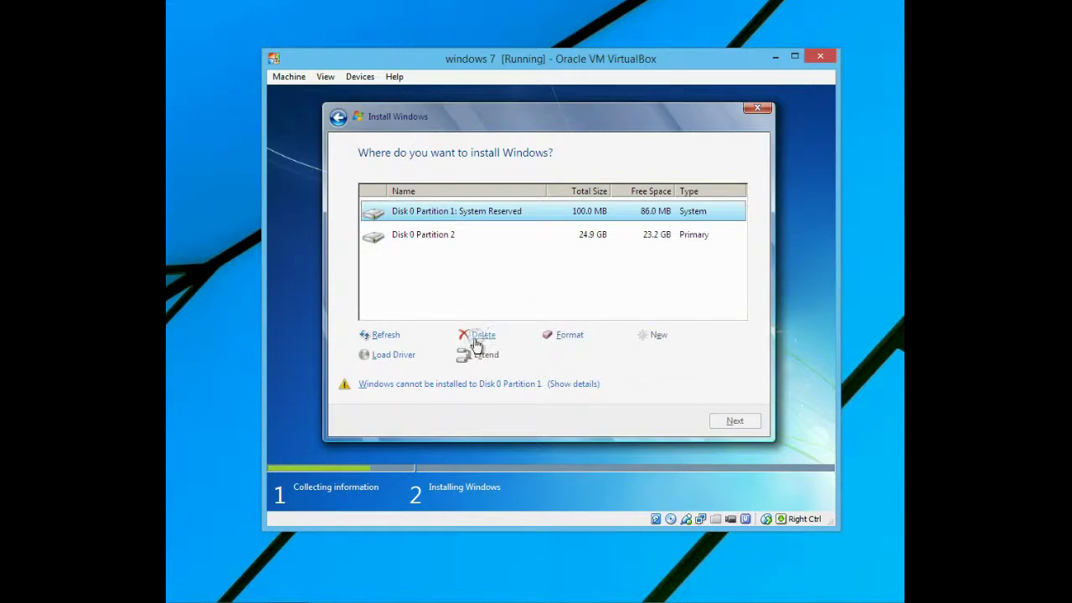
pyautogui.click(479, 336)
pyautogui.click(638, 354)
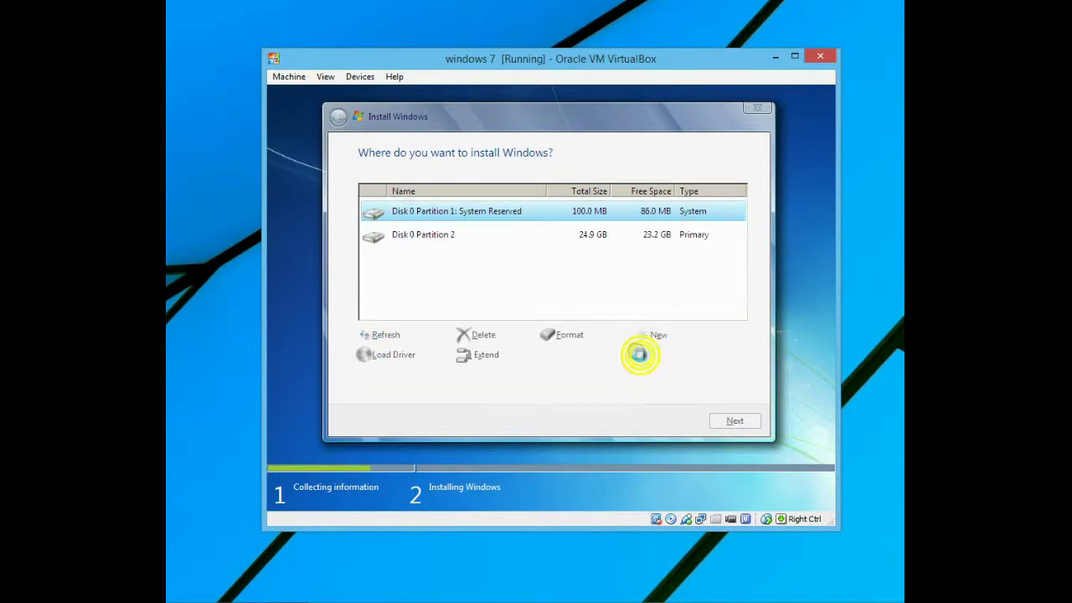
# Delete the remaining 24.9 GB primary partition and install Windows on the Disk 0 unallocated space
pyautogui.click(586, 238)
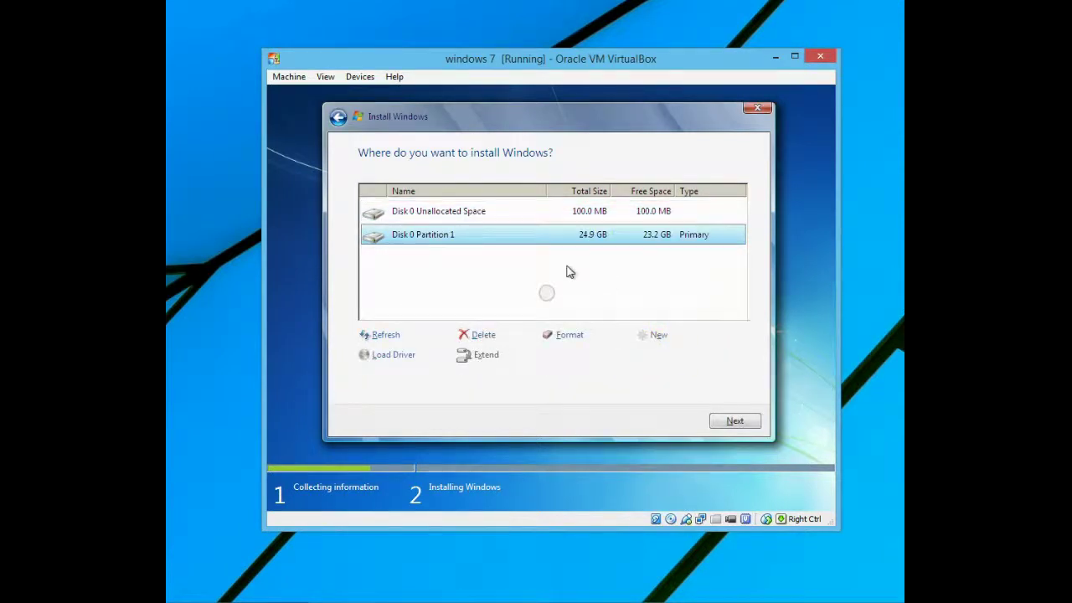
pyautogui.click(482, 335)
pyautogui.click(641, 355)
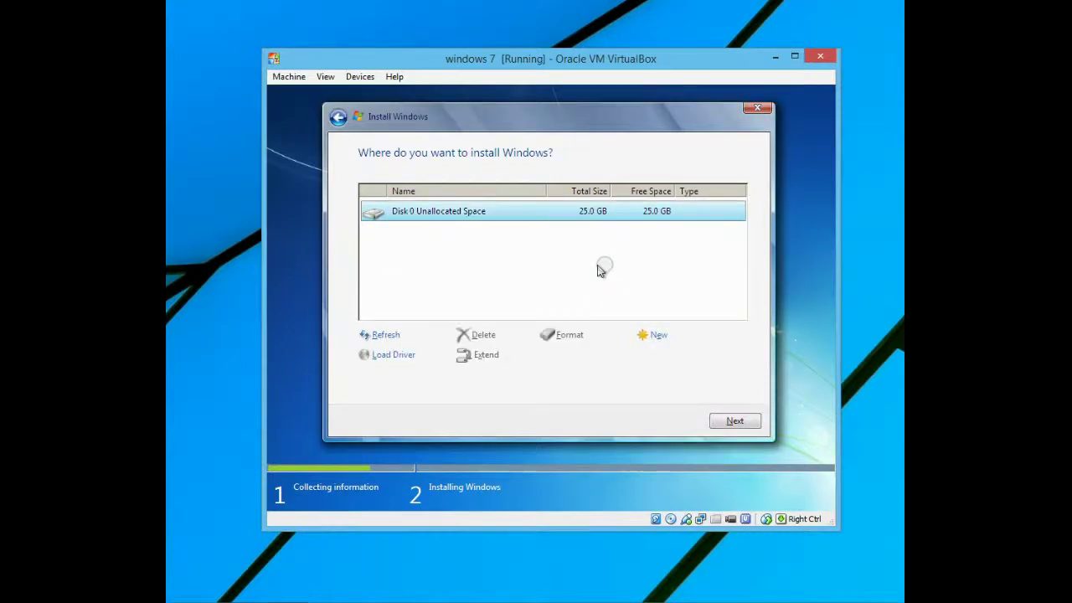
pyautogui.click(735, 422)
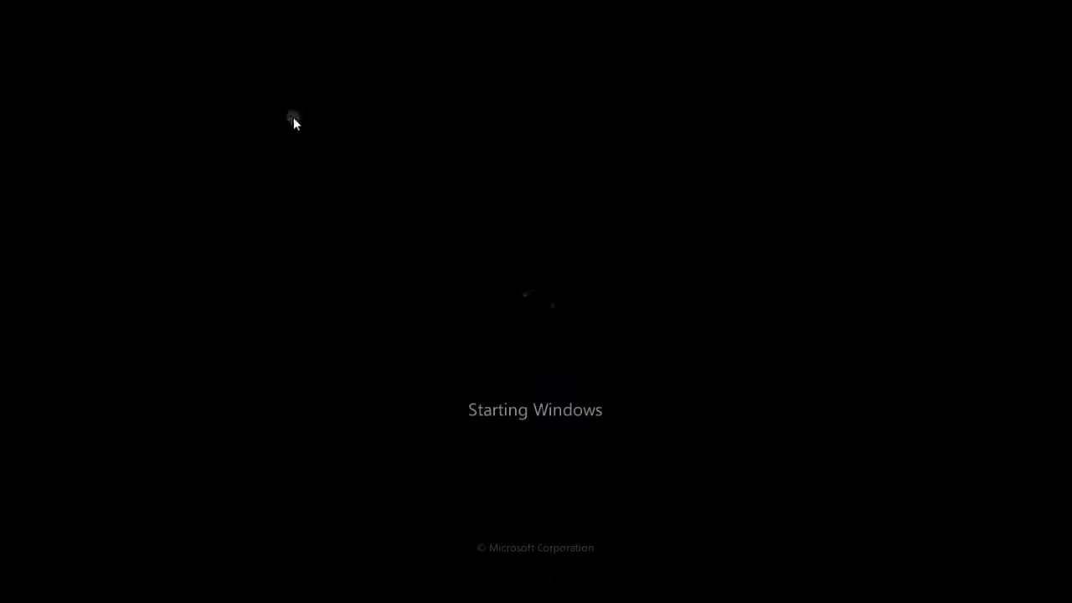
# Resume the paused virtual machine and dismiss the mouse pointer integration message
pyautogui.hotkey('ctrl', 'Home')
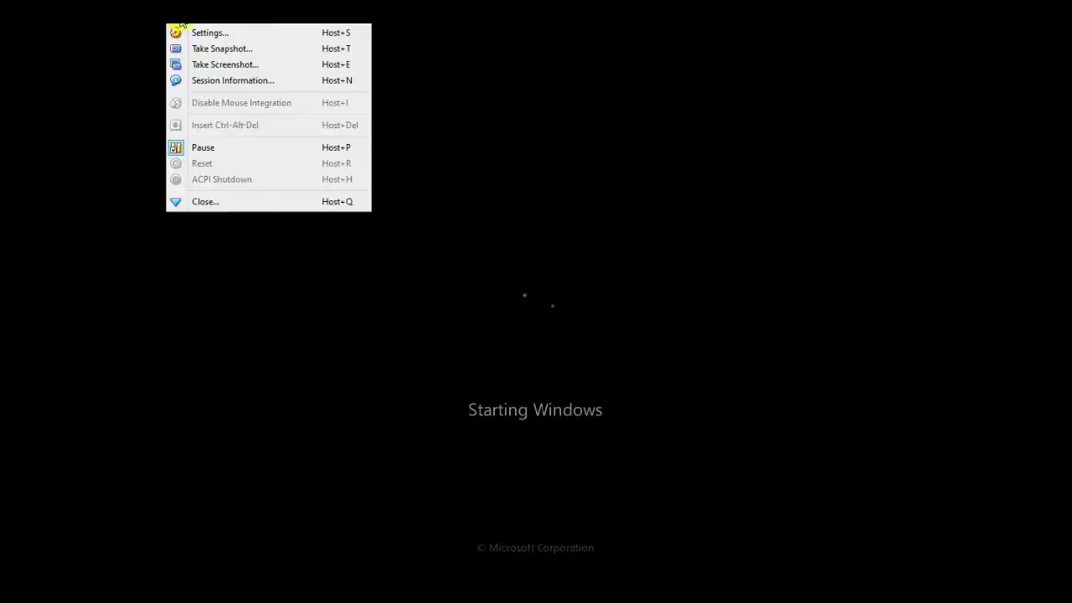
pyautogui.click(207, 144)
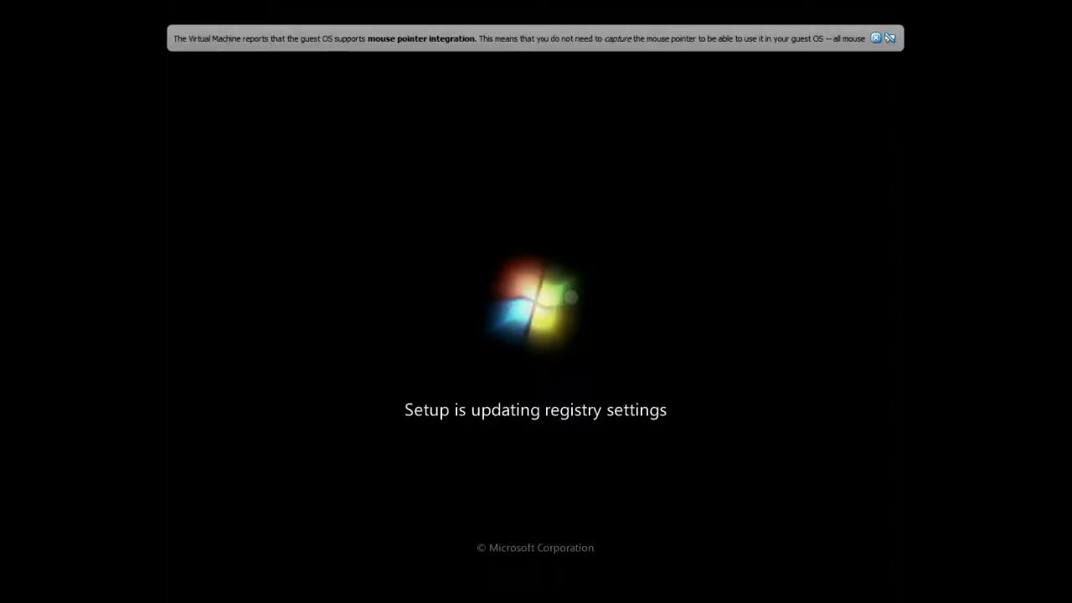
pyautogui.click(875, 37)
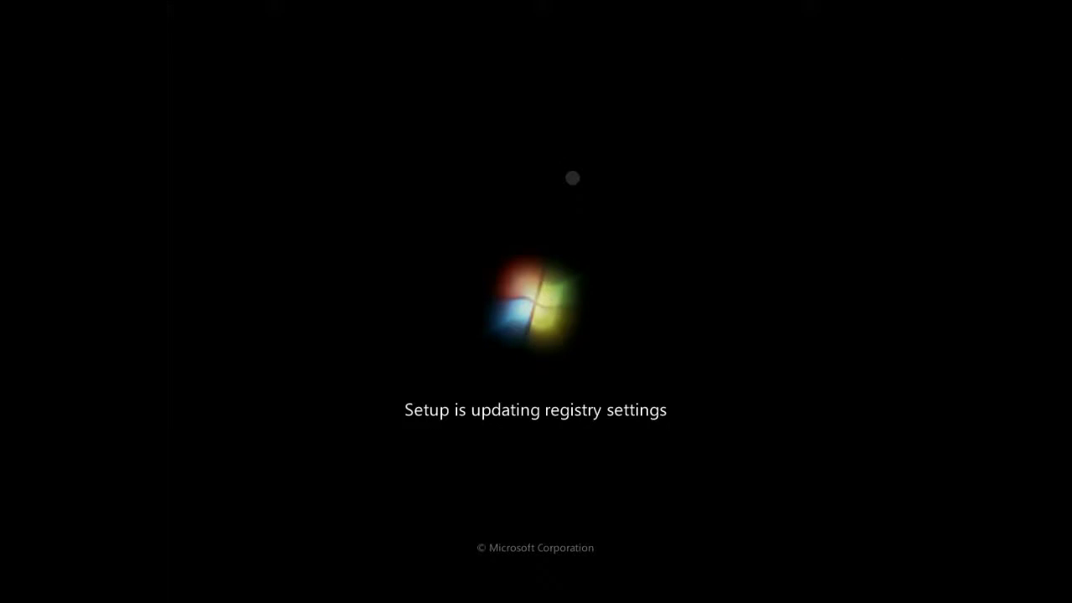
# Switch the virtual machine from full screen to a window and move that window to the middle of the desktop
pyautogui.hotkey('ctrl', 'f')
pyautogui.hotkey('ctrl', 'f')
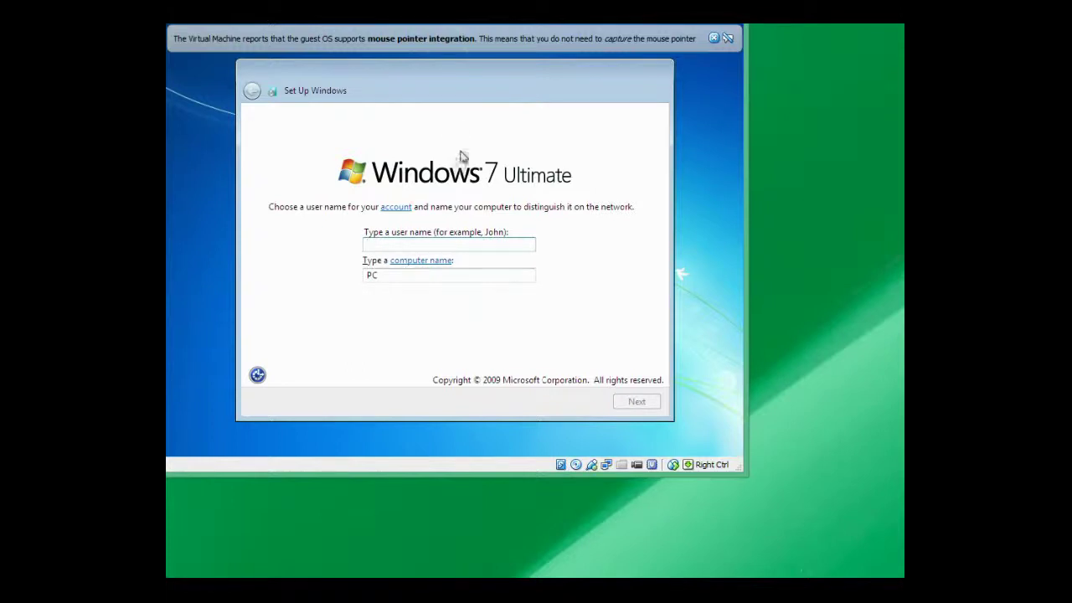
pyautogui.moveTo(514, 60); pyautogui.dragTo(584, 68)
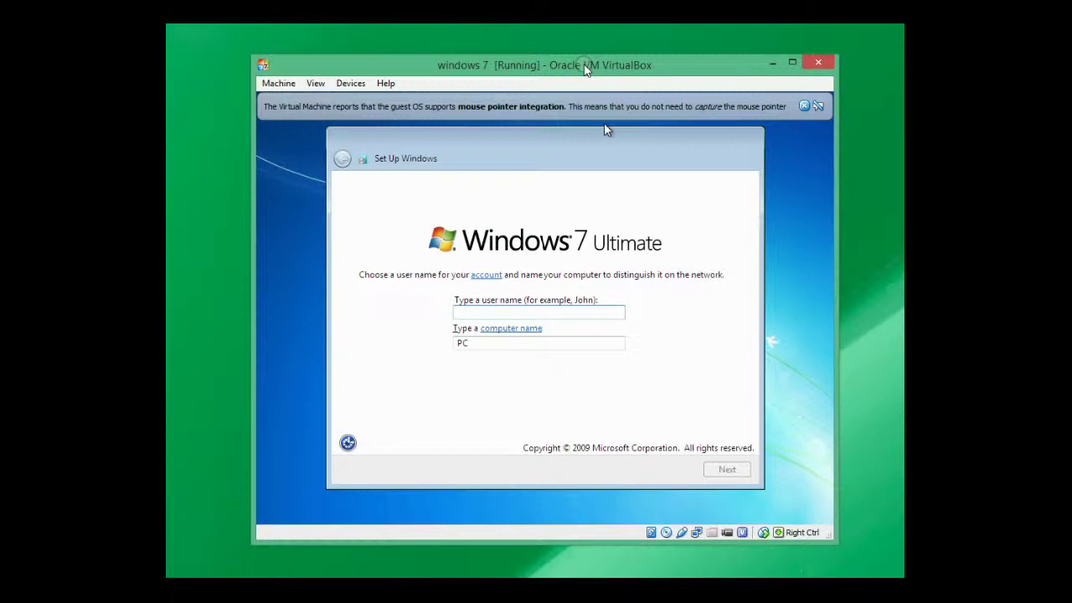
# Enter the account's user name, keep the suggested computer name, and continue to the product key page
pyautogui.write('graham')
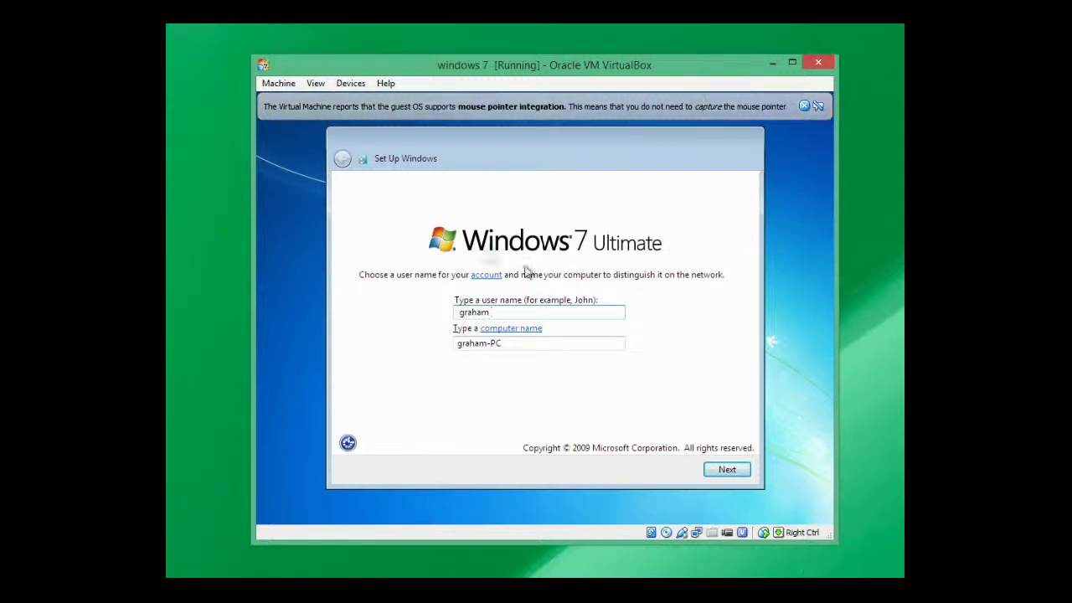
pyautogui.click(728, 470)
pyautogui.click(725, 470)
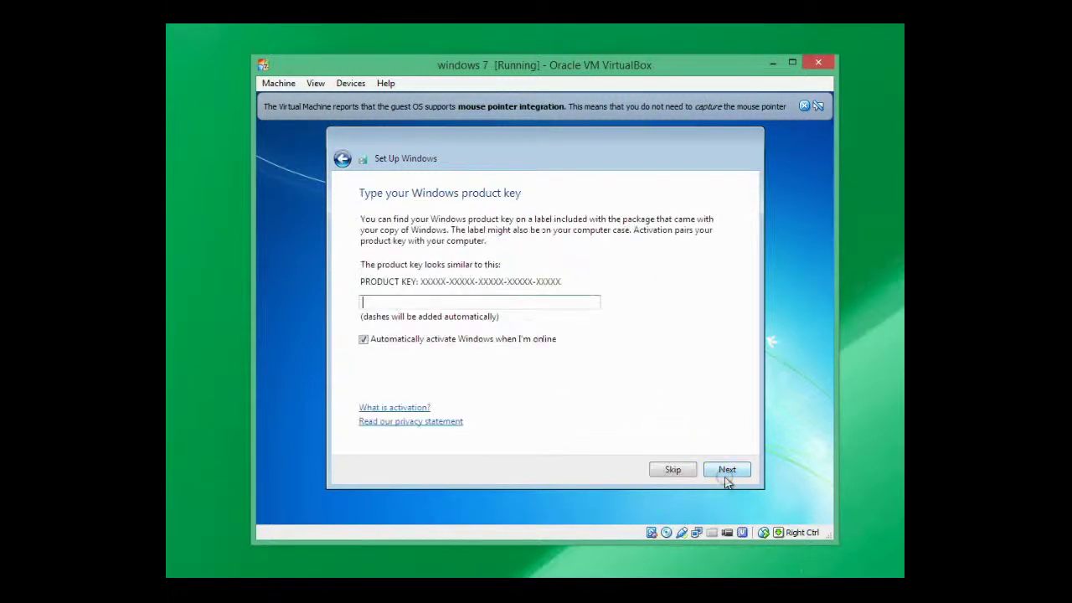
# Continue without a product key and choose Ask me later for the update and protection settings
pyautogui.click(716, 469)
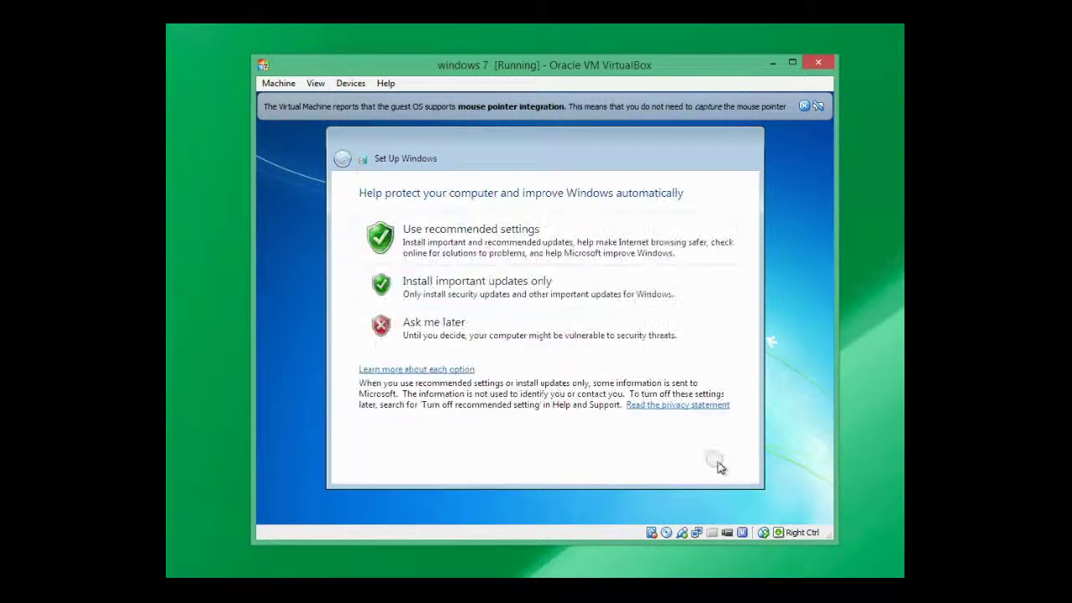
pyautogui.click(544, 316)
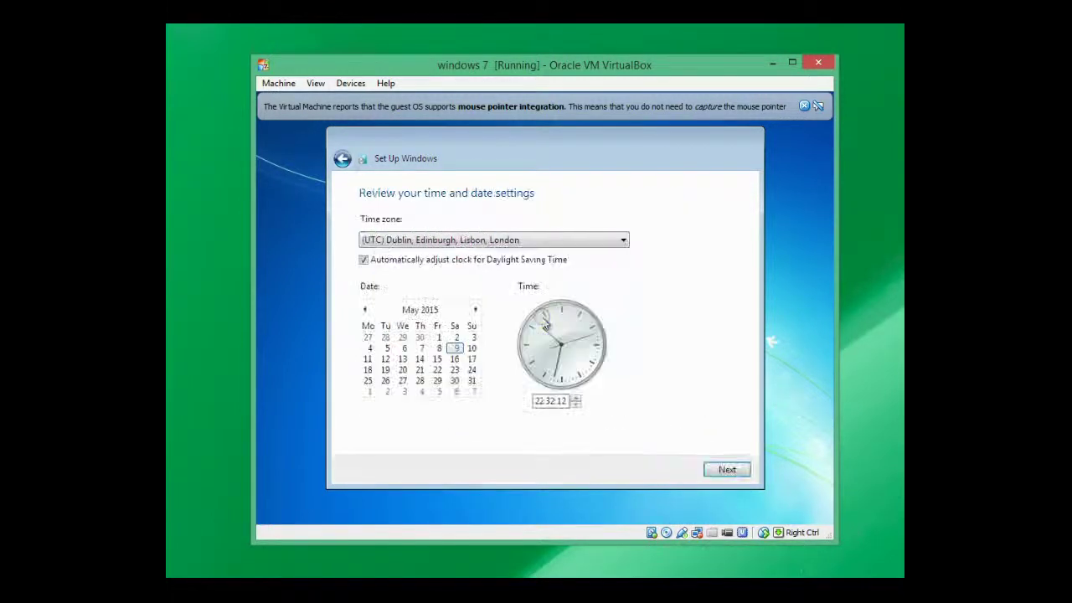
# Accept the London time zone and date settings, and finish setup by choosing a network location
pyautogui.click(725, 469)
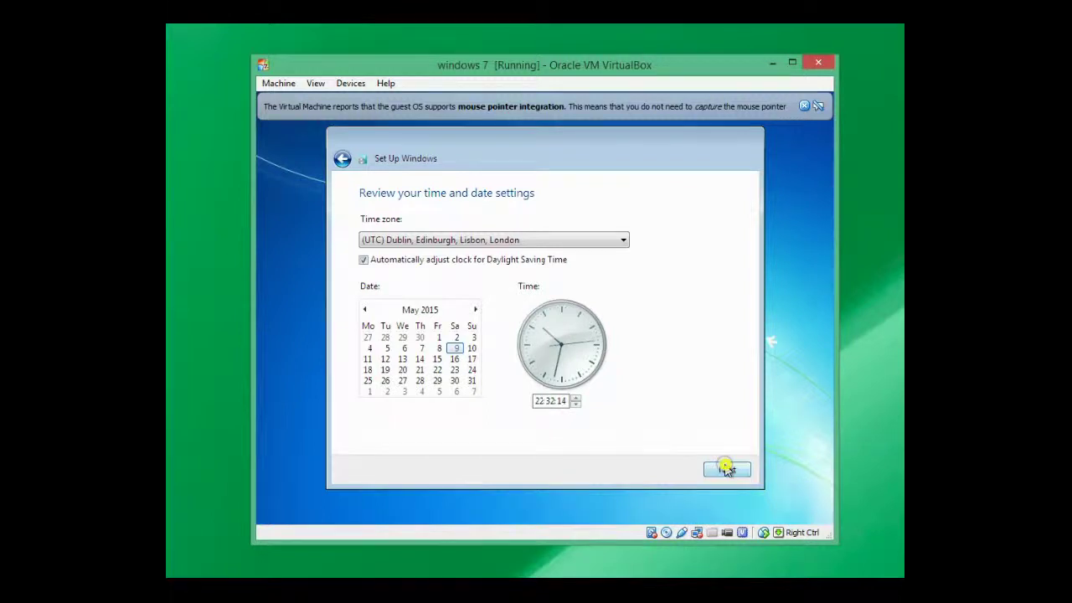
pyautogui.click(537, 298)
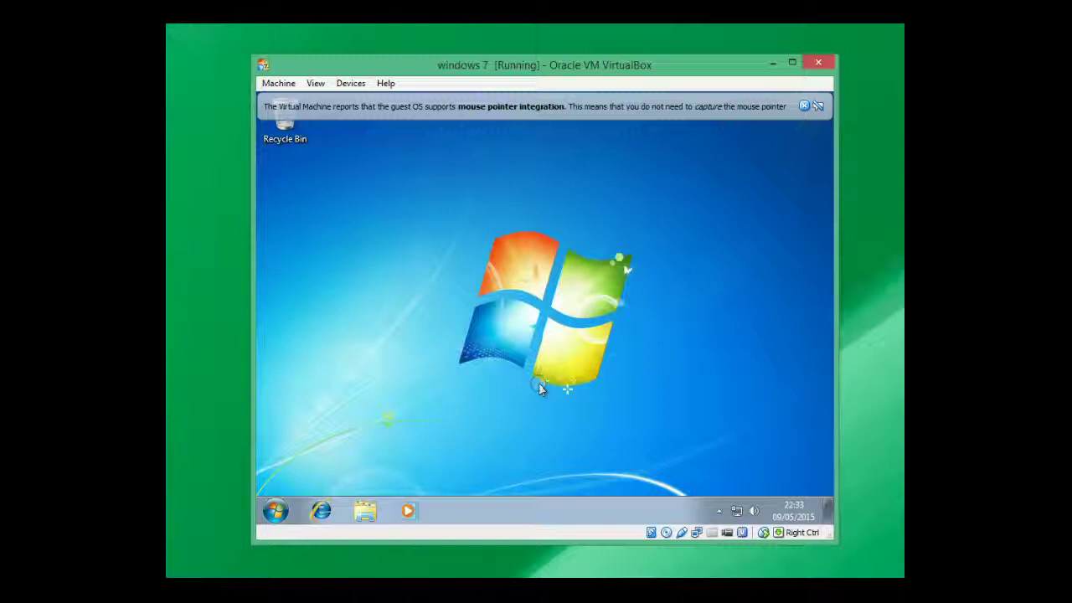
pyautogui.click(802, 107)
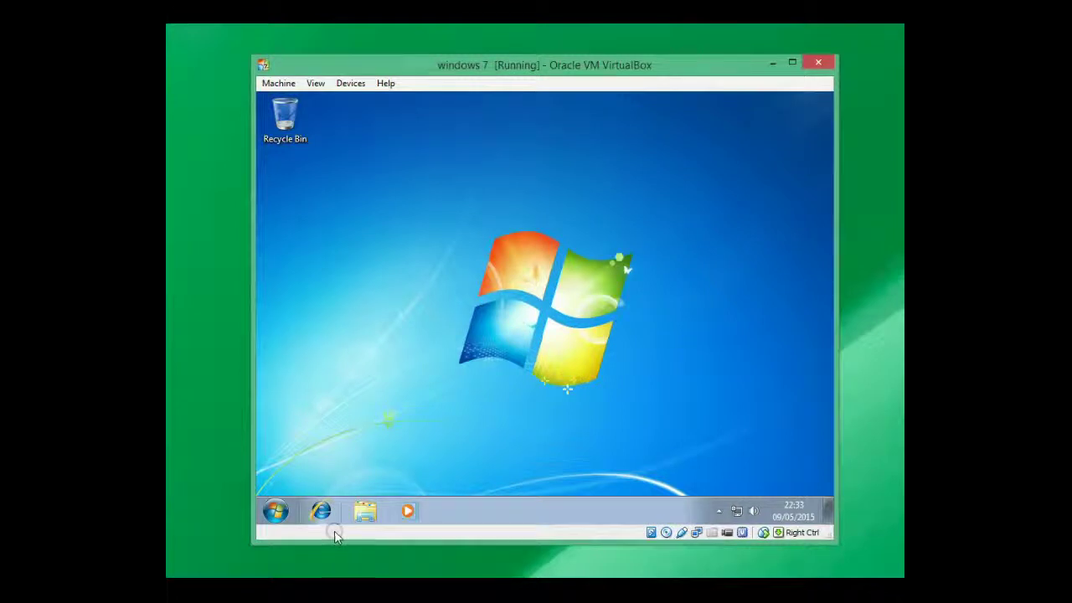